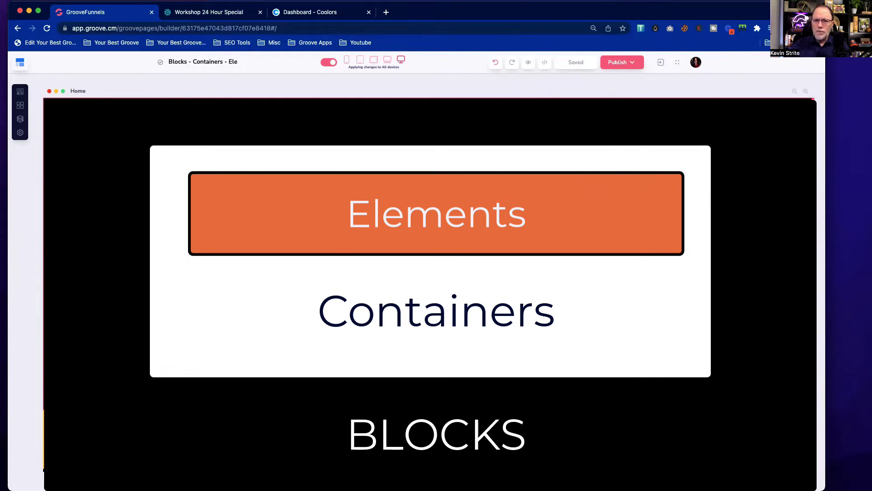
# Step: Select the black block, then the yellow Spacer, then the black block again to show its style settings
pyautogui.scroll(-10, 146, 298)
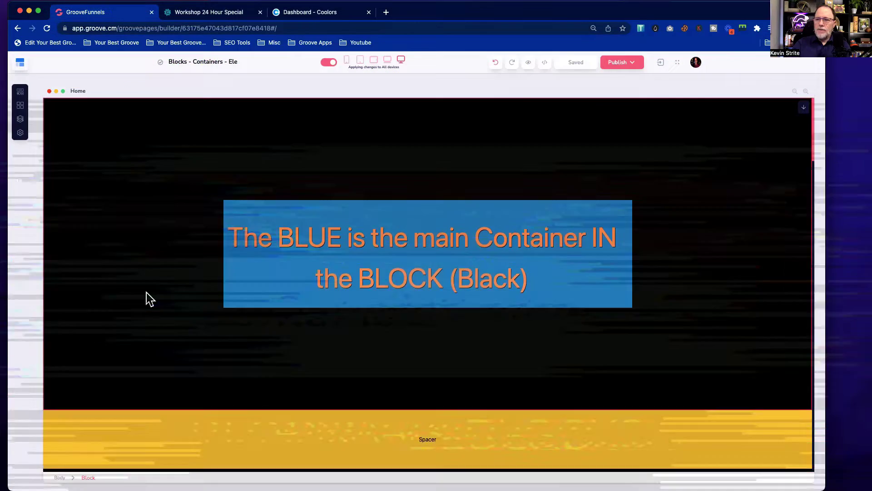
pyautogui.scroll(-15, 146, 297)
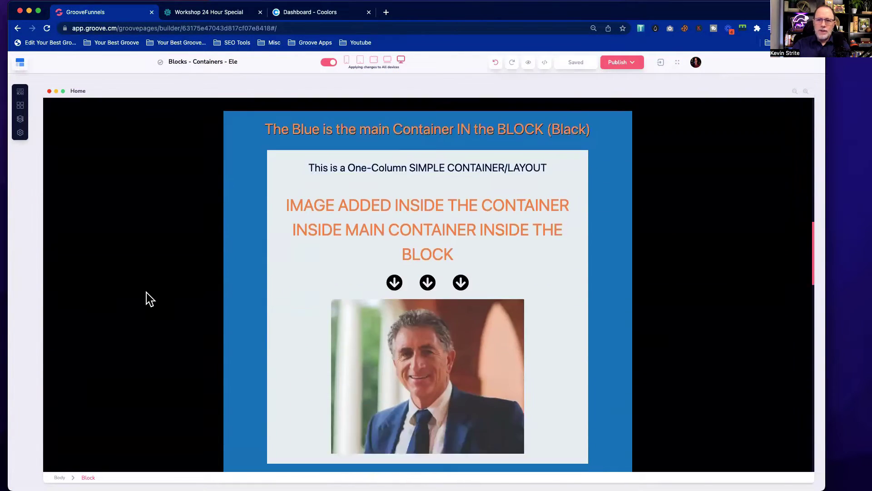
pyautogui.scroll(1, 146, 298)
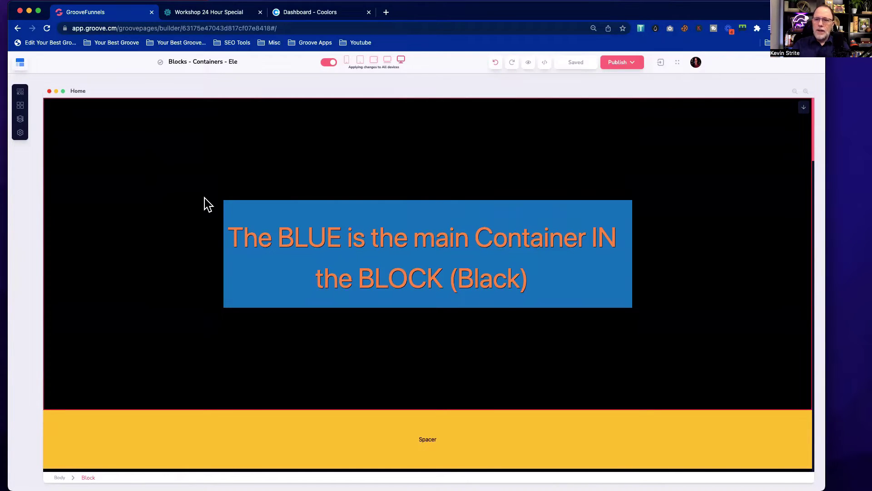
pyautogui.scroll(-5, 189, 230)
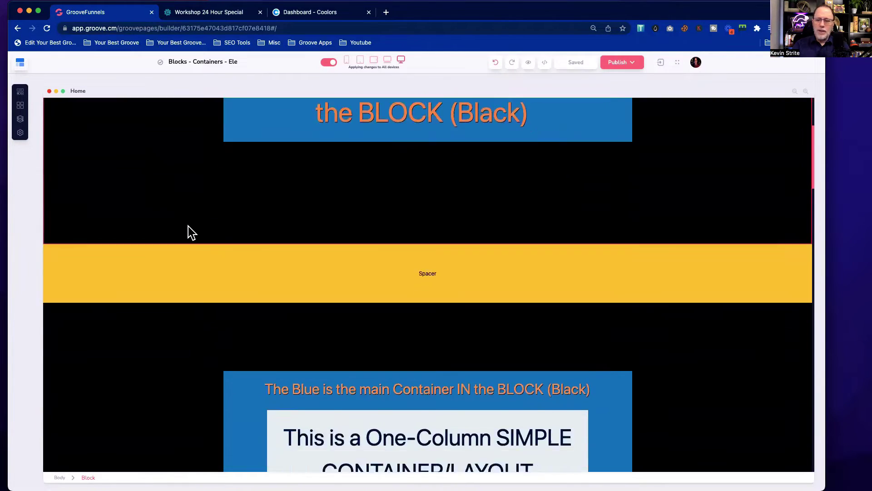
pyautogui.scroll(-6, 191, 233)
pyautogui.scroll(11, 191, 233)
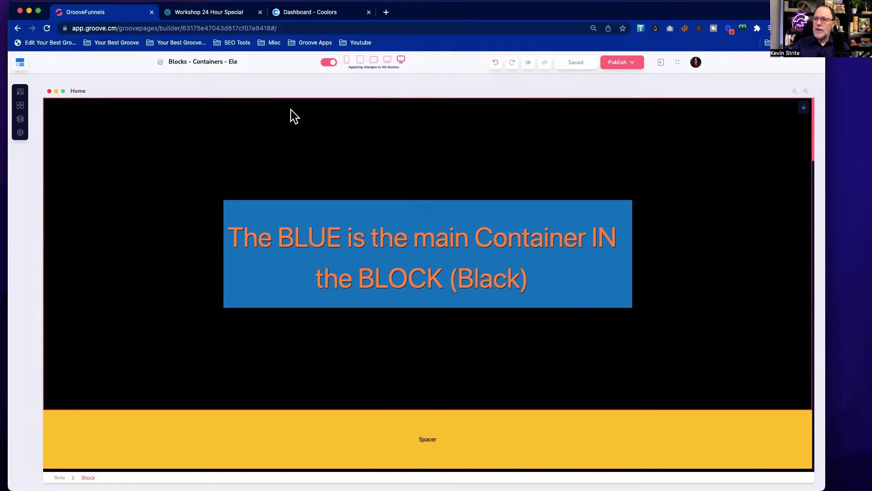
pyautogui.click(386, 116)
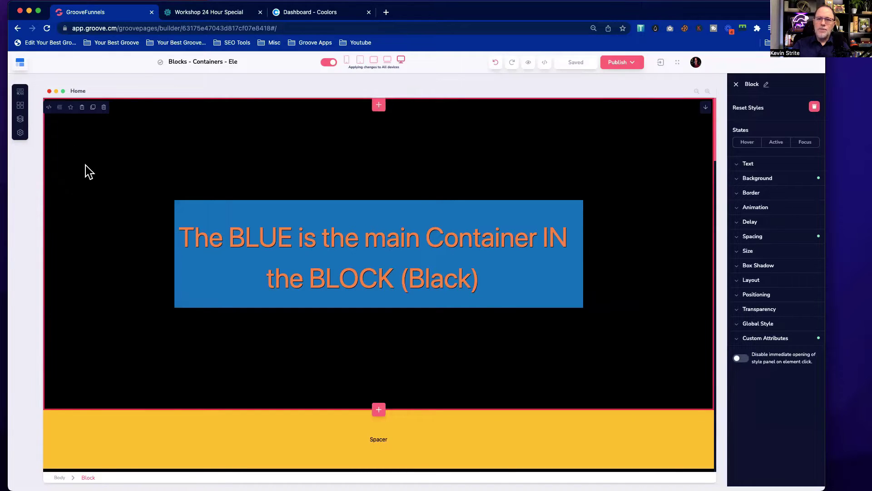
pyautogui.click(101, 429)
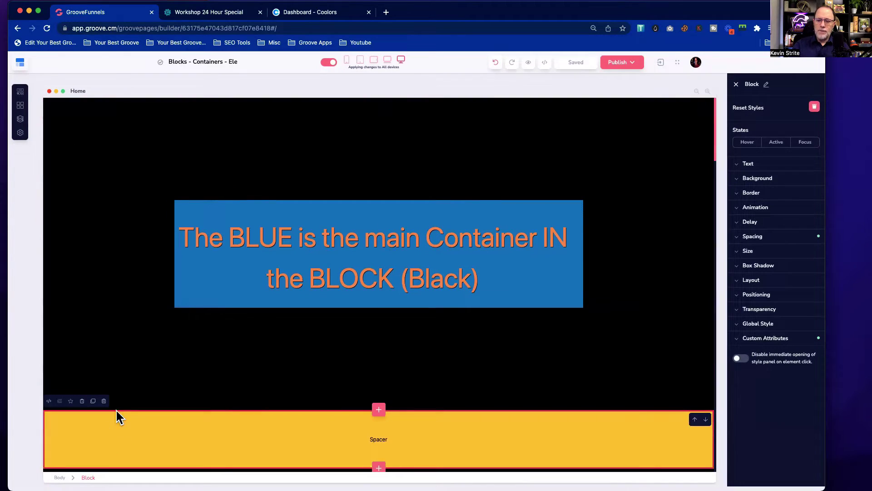
pyautogui.click(50, 109)
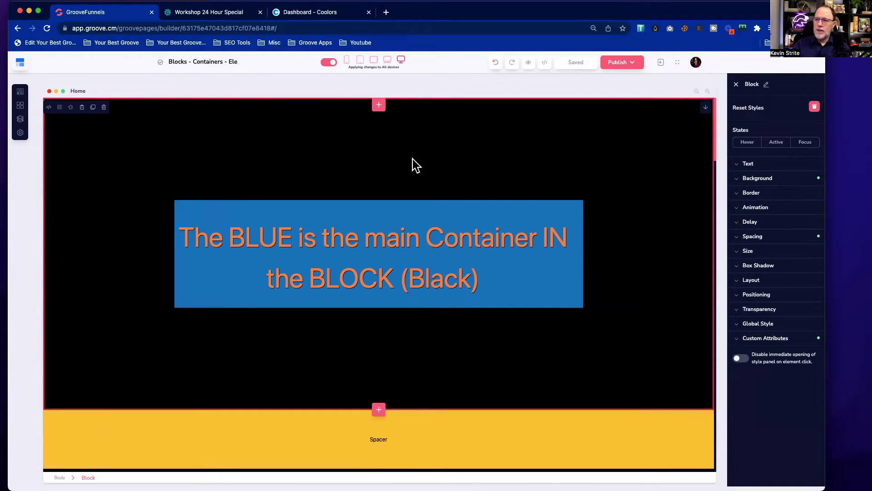
pyautogui.click(379, 107)
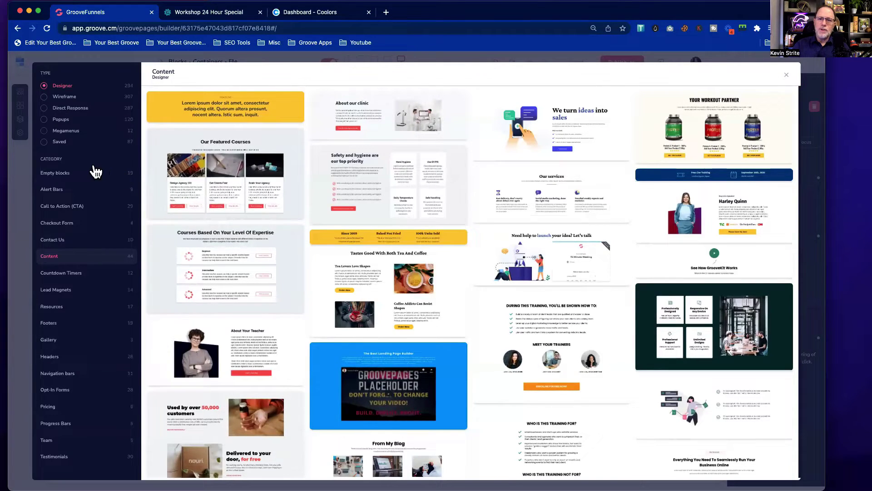
pyautogui.click(60, 174)
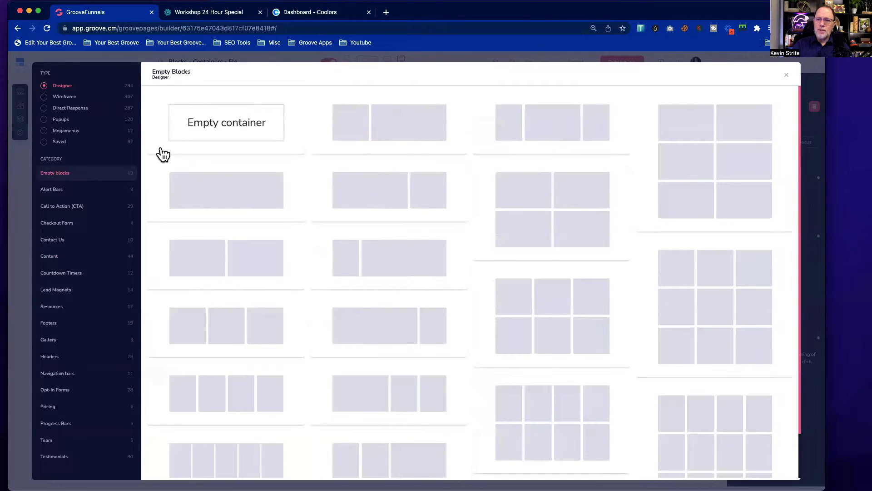
pyautogui.click(209, 123)
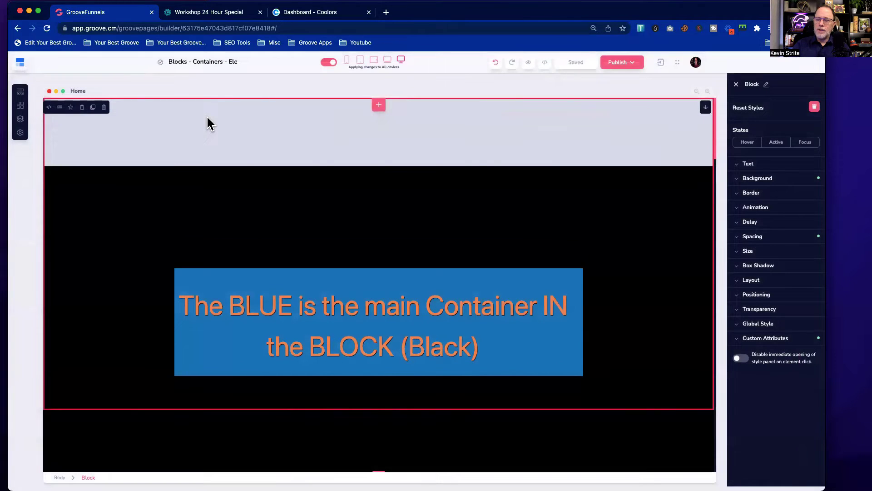
pyautogui.click(139, 119)
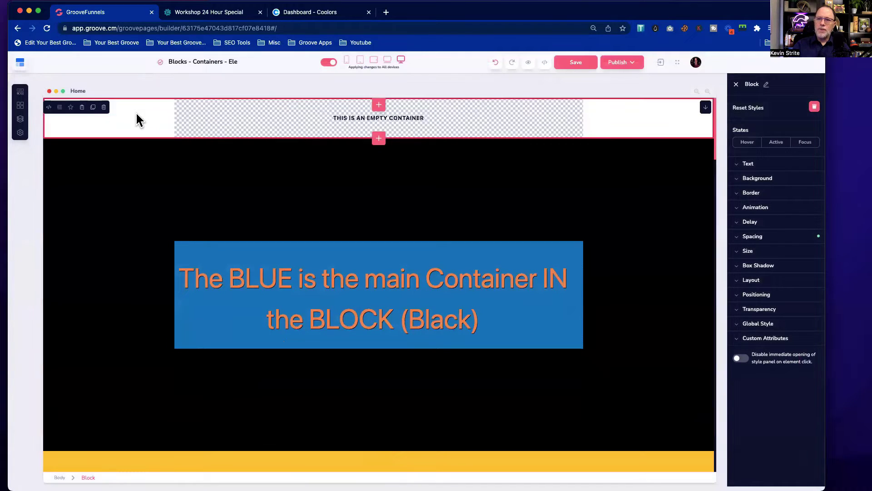
pyautogui.click(754, 237)
pyautogui.click(776, 292)
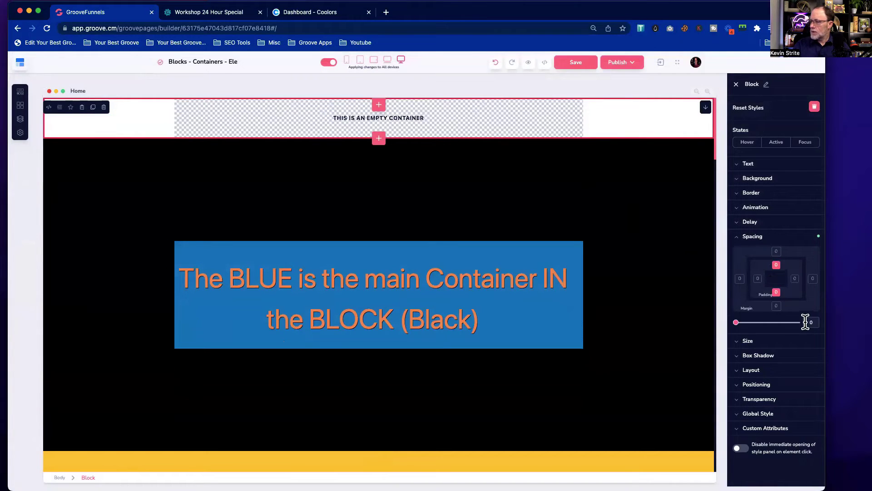
pyautogui.click(807, 322)
pyautogui.write('5')
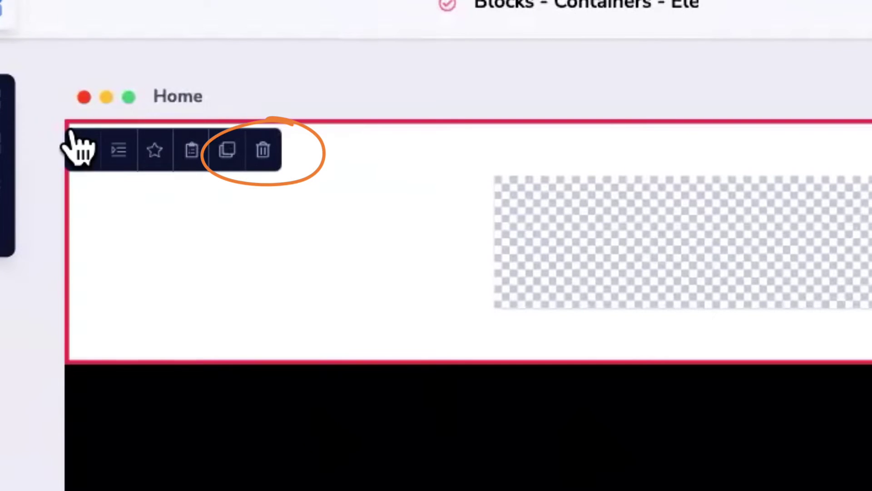
pyautogui.click(263, 150)
pyautogui.click(530, 331)
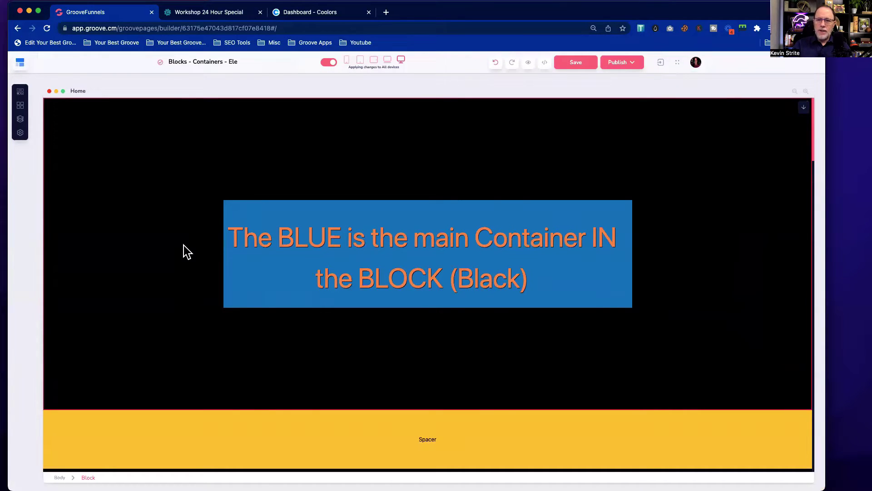
pyautogui.scroll(-8, 186, 252)
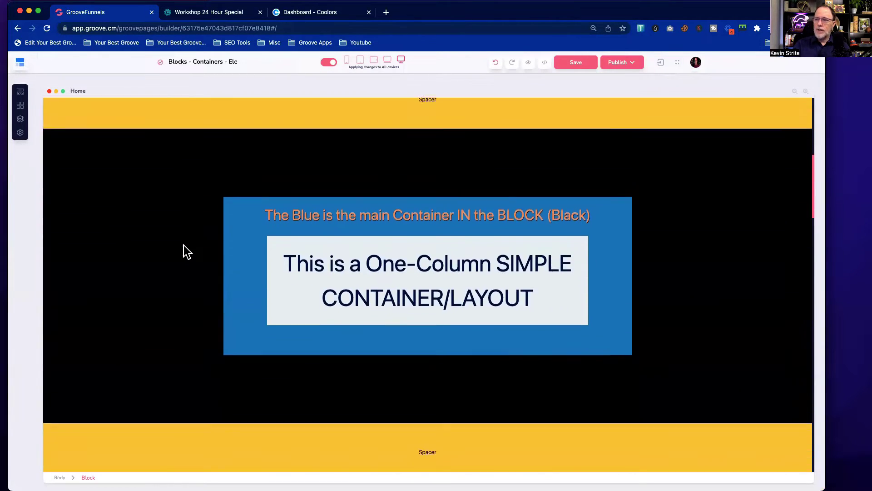
pyautogui.scroll(1, 185, 249)
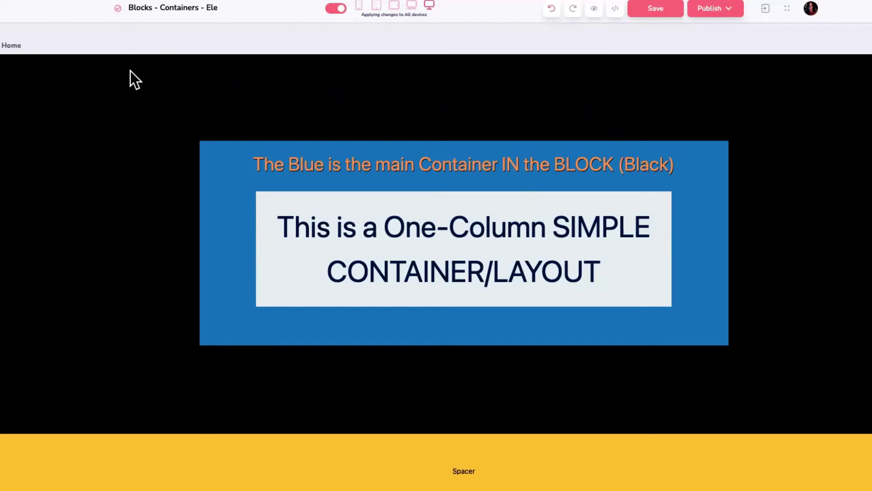
# Step: Select the blue main container, then the white one-column container inside it
pyautogui.click(206, 148)
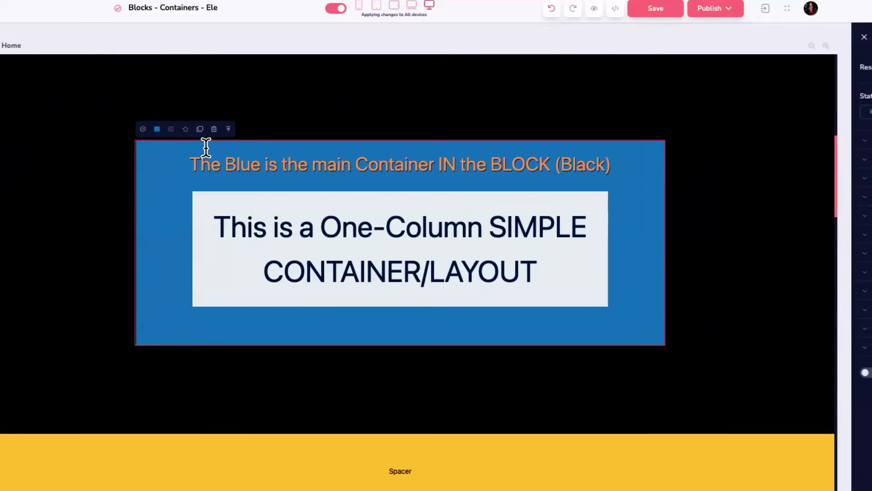
pyautogui.click(200, 198)
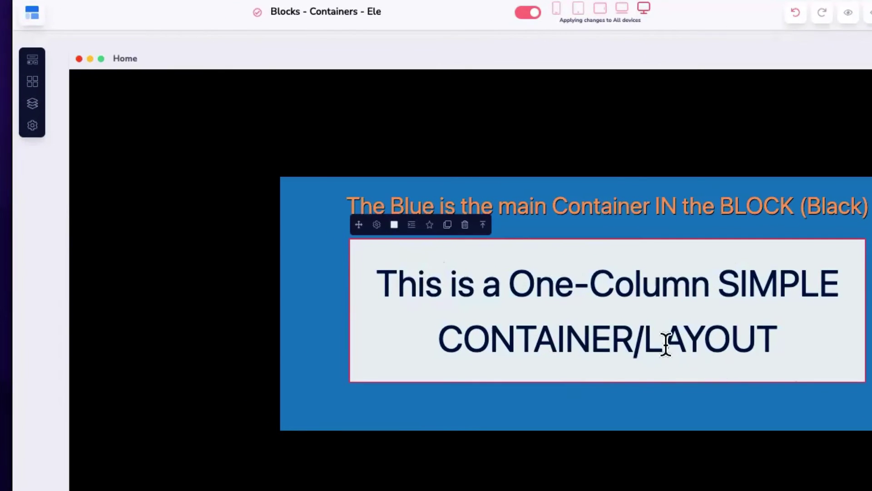
# Step: Review the Layout items in Add Elements, close the list, and select the black block
pyautogui.click(30, 61)
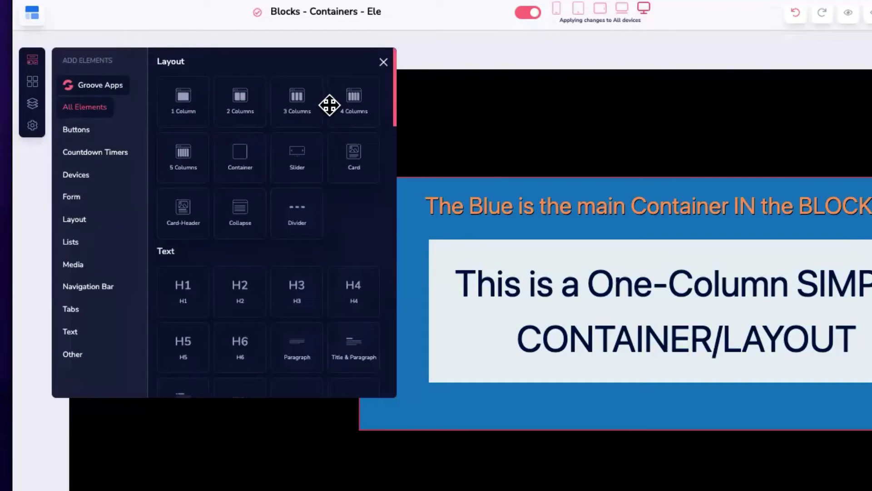
pyautogui.click(384, 62)
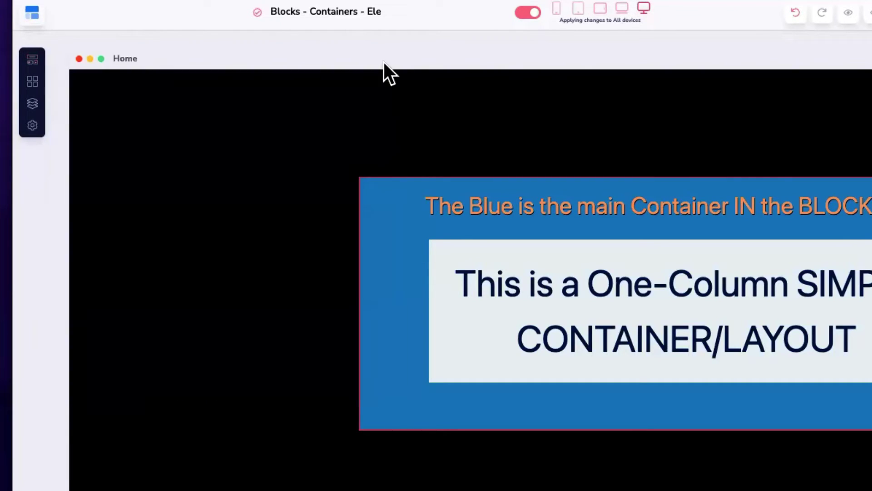
pyautogui.click(242, 261)
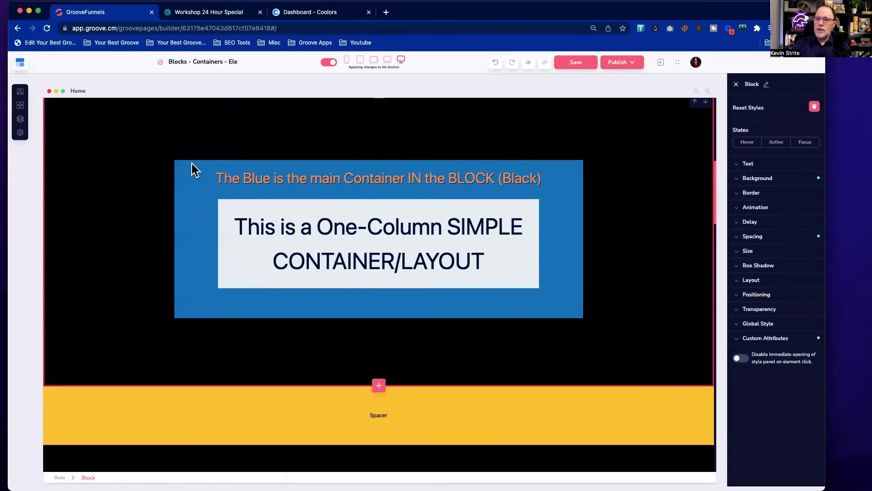
# Step: Select the heading's container, the white inner container and the blue main container in turn
pyautogui.click(232, 173)
pyautogui.click(278, 208)
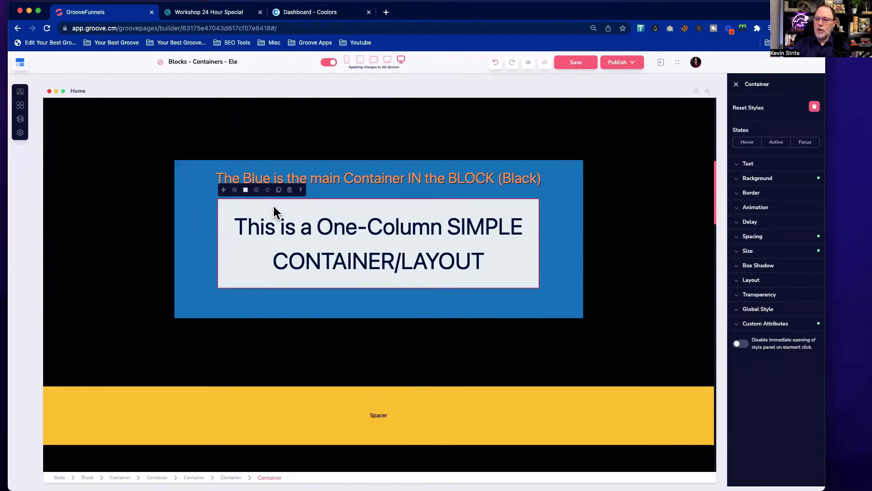
pyautogui.scroll(-7, 272, 204)
pyautogui.scroll(-1, 273, 206)
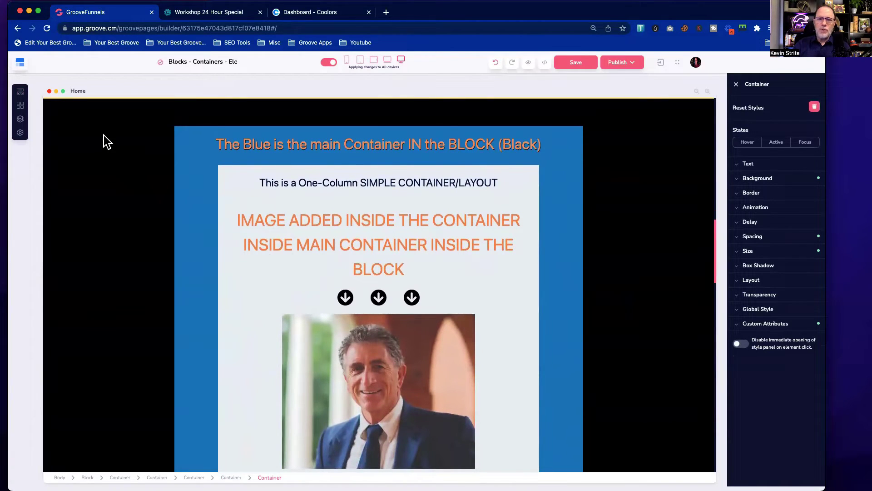
pyautogui.click(177, 132)
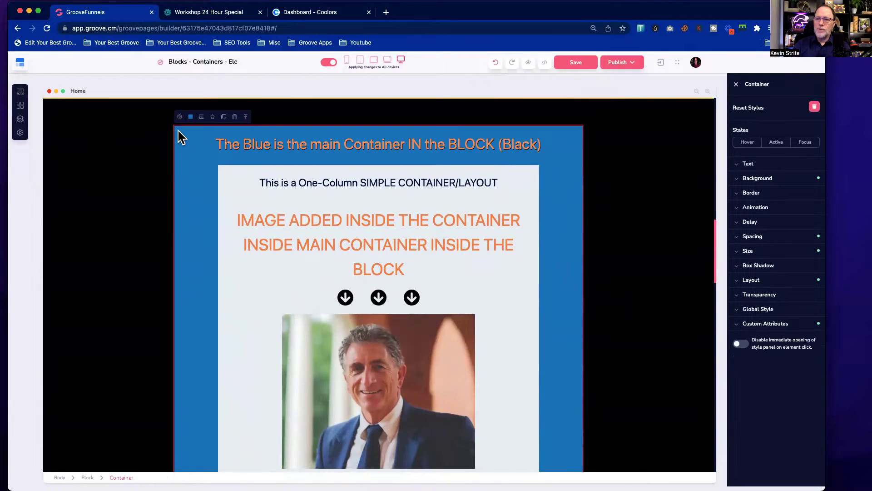
pyautogui.scroll(-1, 198, 174)
pyautogui.click(221, 148)
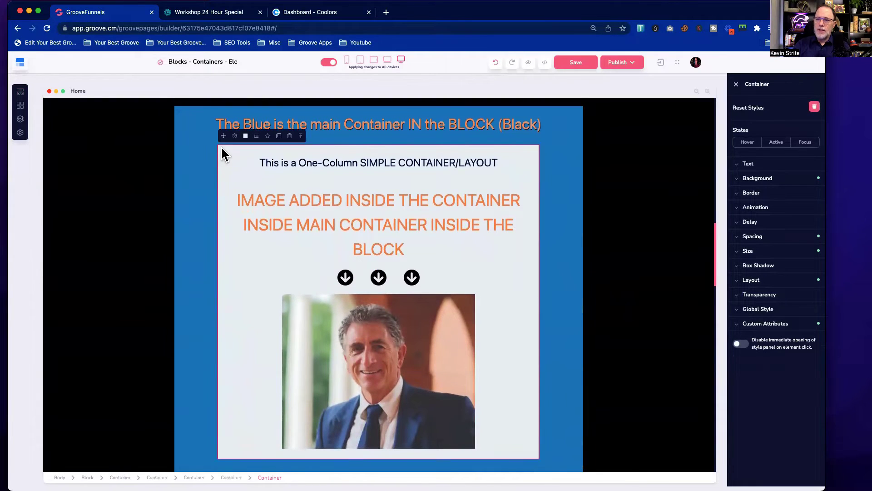
pyautogui.scroll(15, 221, 148)
pyautogui.scroll(-15, 221, 148)
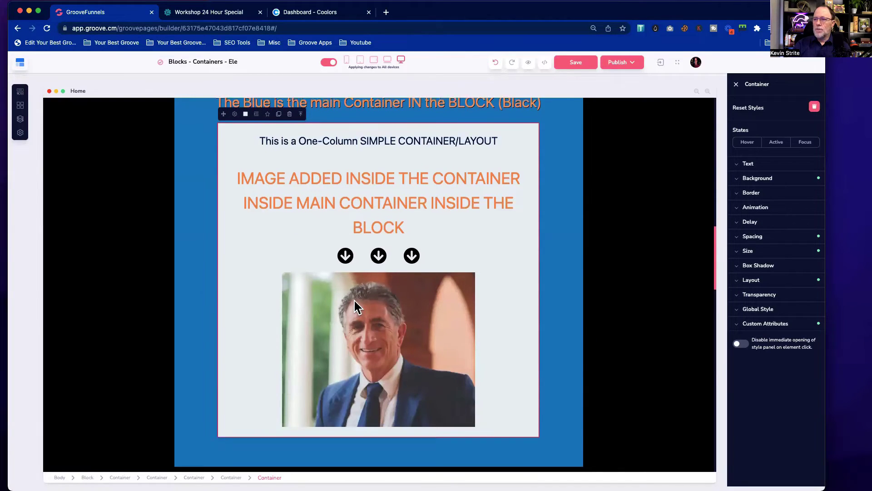
pyautogui.scroll(2, 353, 298)
# Step: Select the man's photo, then the heading, white container, blue container and black block, and scroll down to the two-column section
pyautogui.click(400, 356)
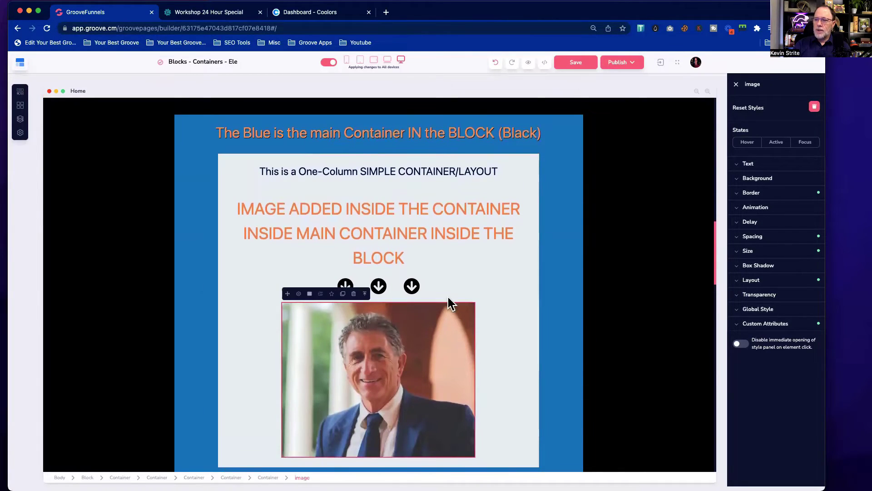
pyautogui.click(521, 178)
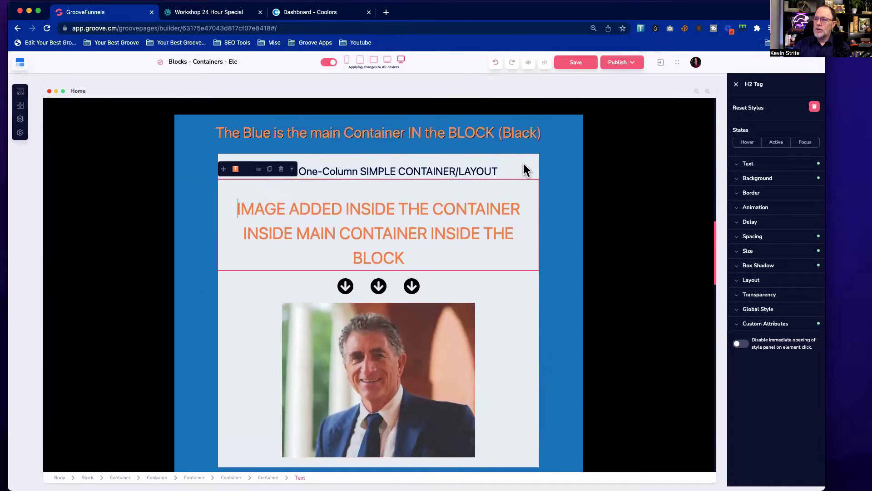
pyautogui.click(454, 149)
pyautogui.click(180, 126)
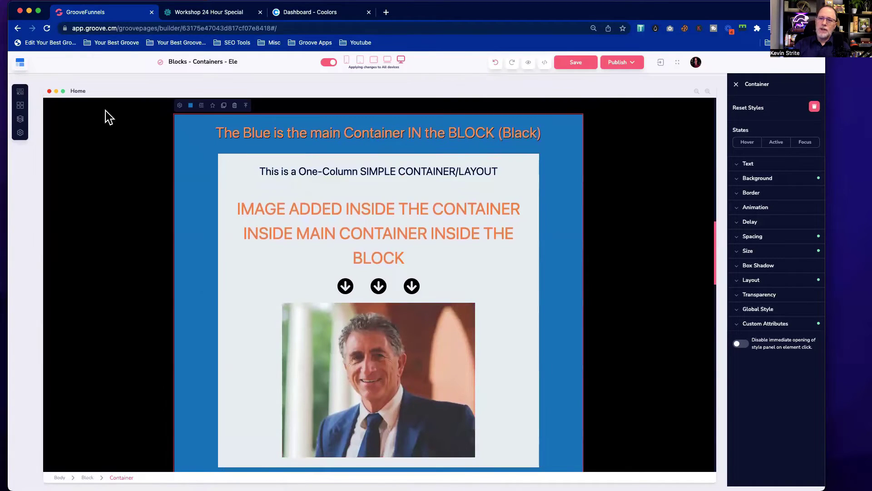
pyautogui.click(113, 212)
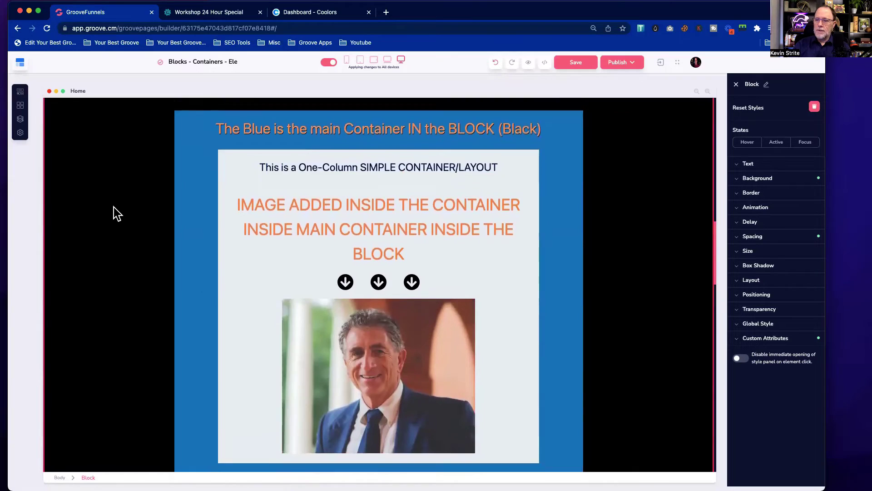
pyautogui.scroll(-3, 116, 213)
pyautogui.scroll(-8, 115, 213)
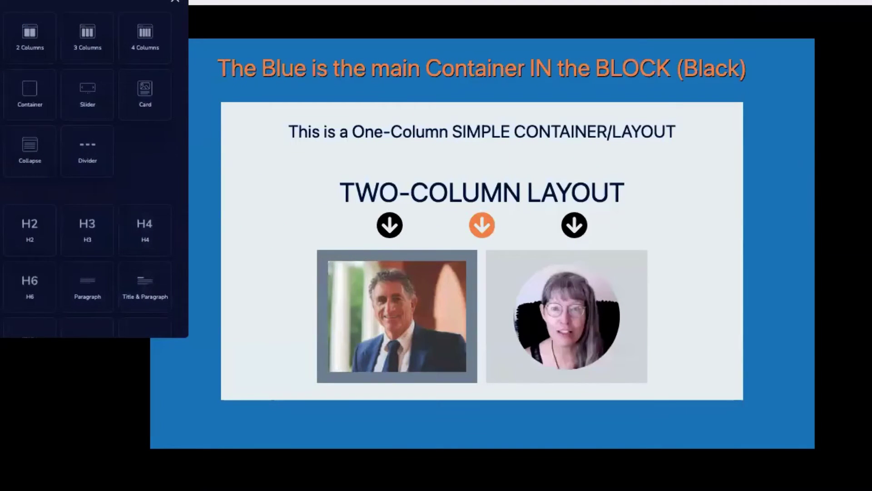
# Step: Close the element list and select the blue main container, then the inner white container
pyautogui.click(175, 3)
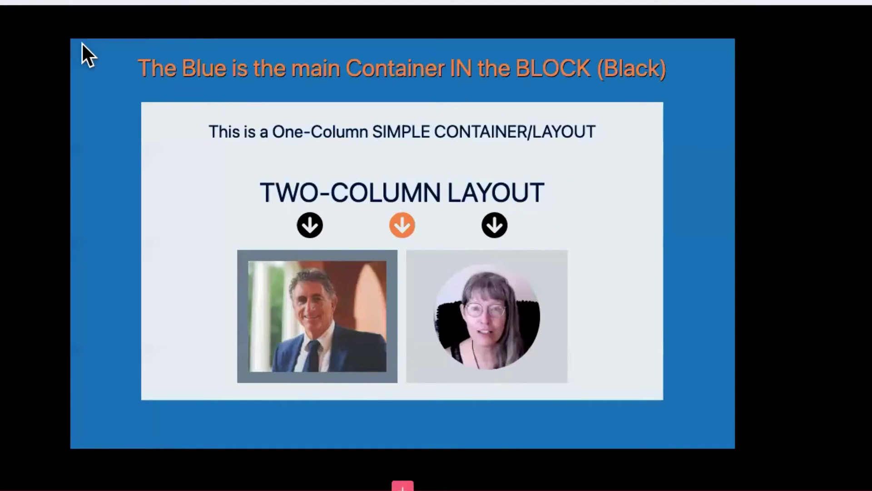
pyautogui.click(82, 43)
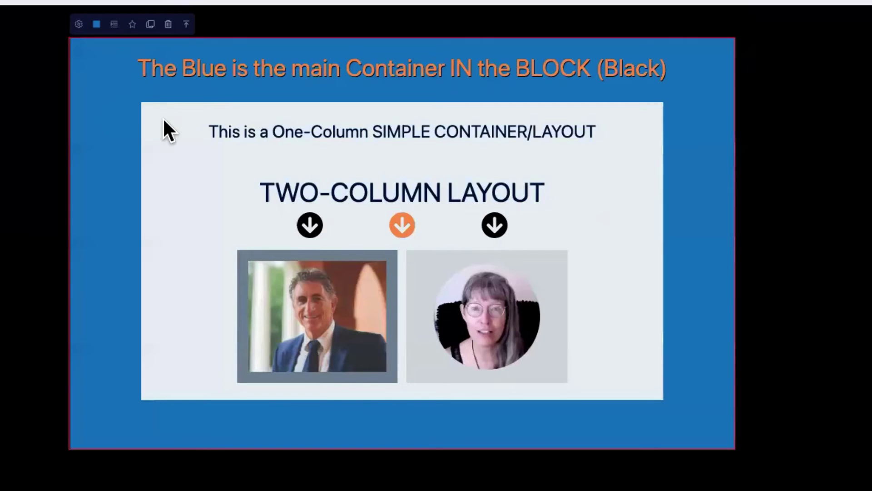
pyautogui.click(144, 104)
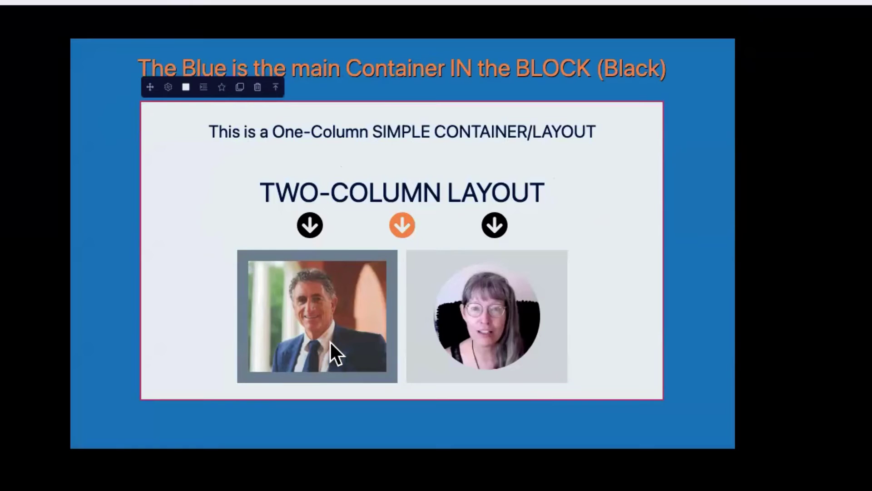
# Step: Select the two-column photo row, then the left photo and the right circular photo
pyautogui.click(399, 316)
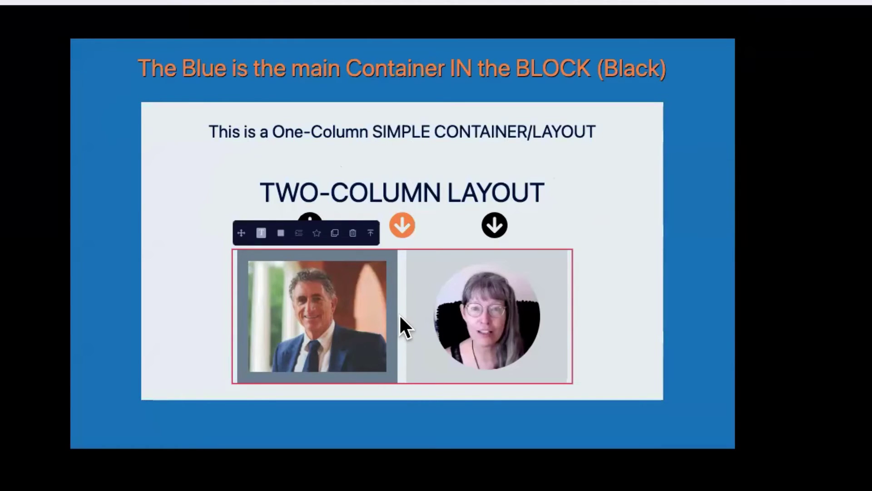
pyautogui.click(340, 296)
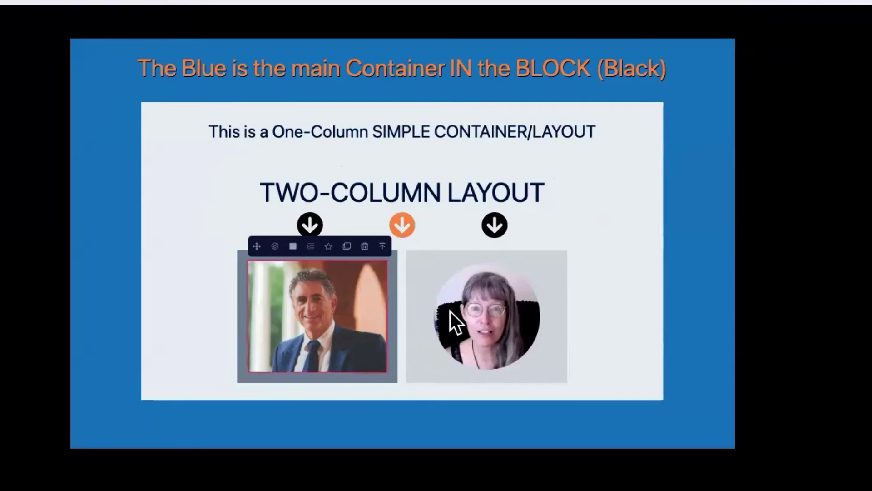
pyautogui.click(488, 311)
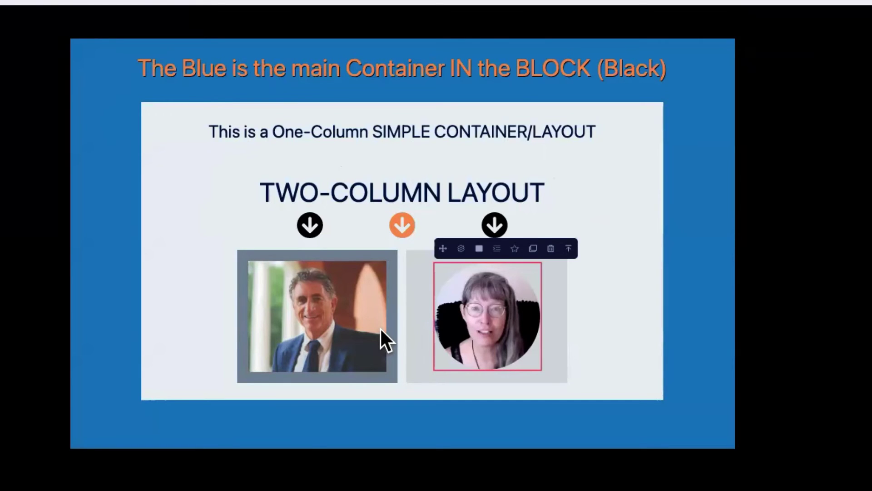
pyautogui.scroll(-12, 380, 327)
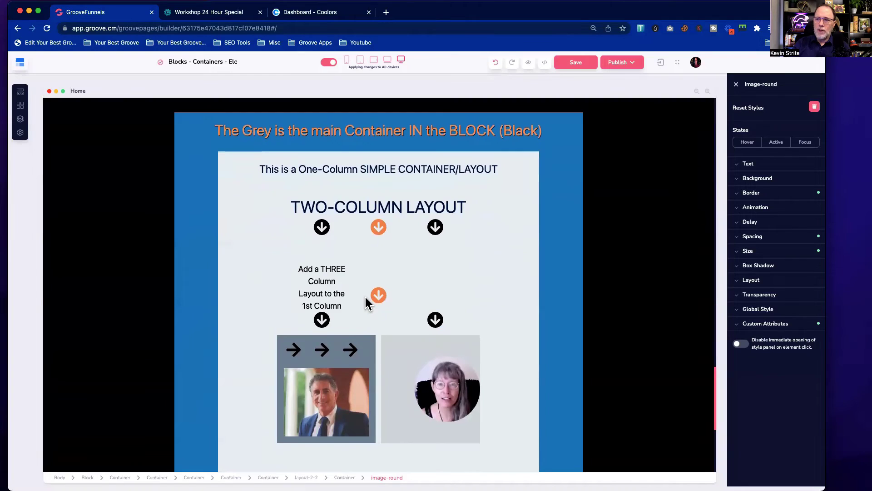
# Step: Scroll to the Grey container section and select the two-column row with arrows and photos
pyautogui.scroll(-1, 366, 299)
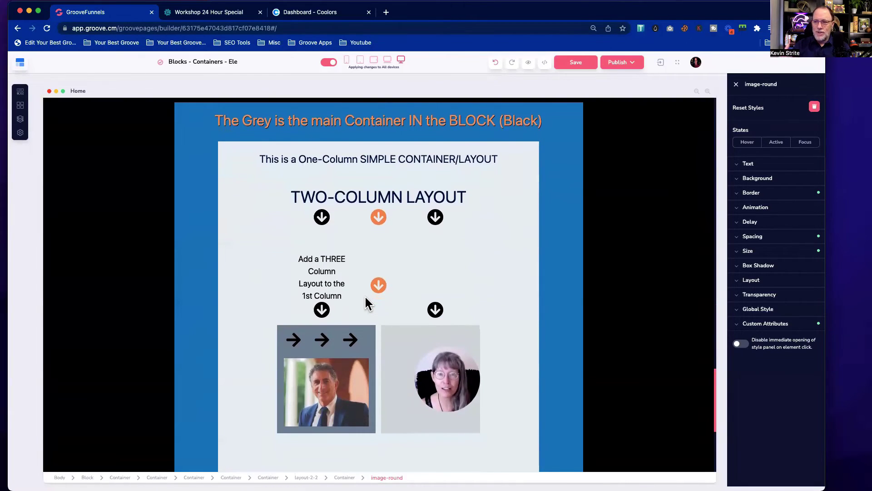
pyautogui.scroll(-5, 366, 300)
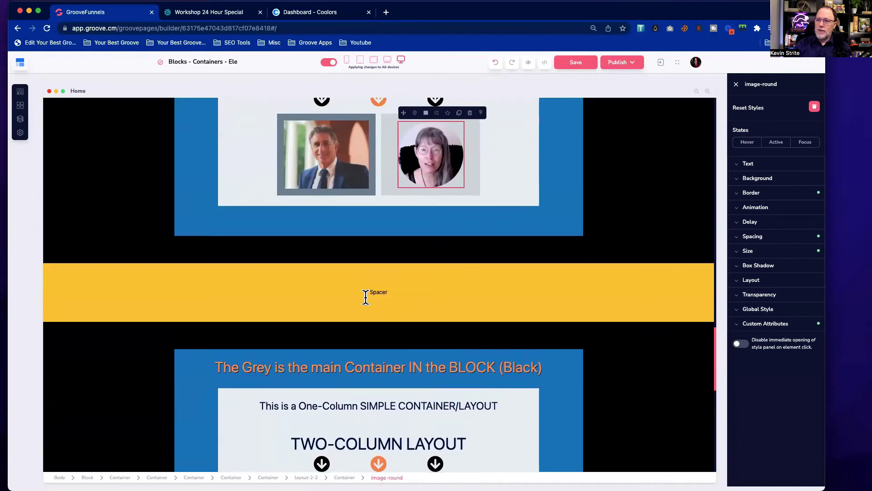
pyautogui.scroll(4, 365, 297)
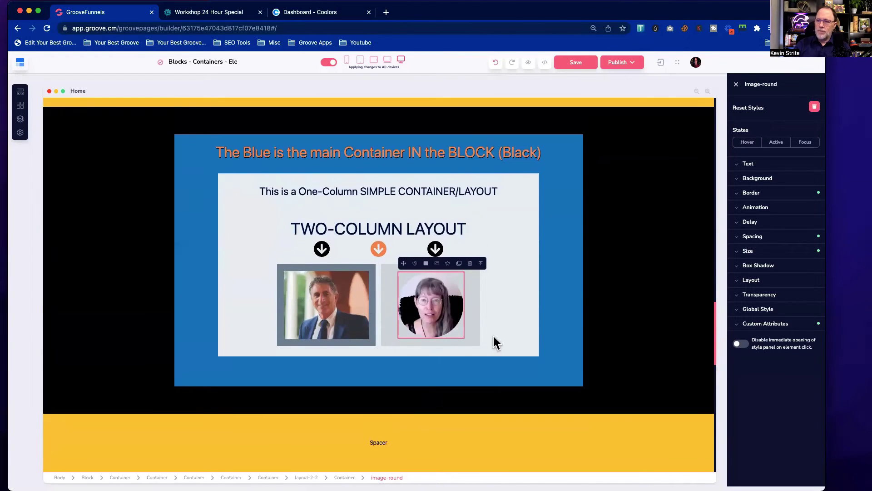
pyautogui.scroll(-7, 393, 306)
pyautogui.scroll(-3, 395, 308)
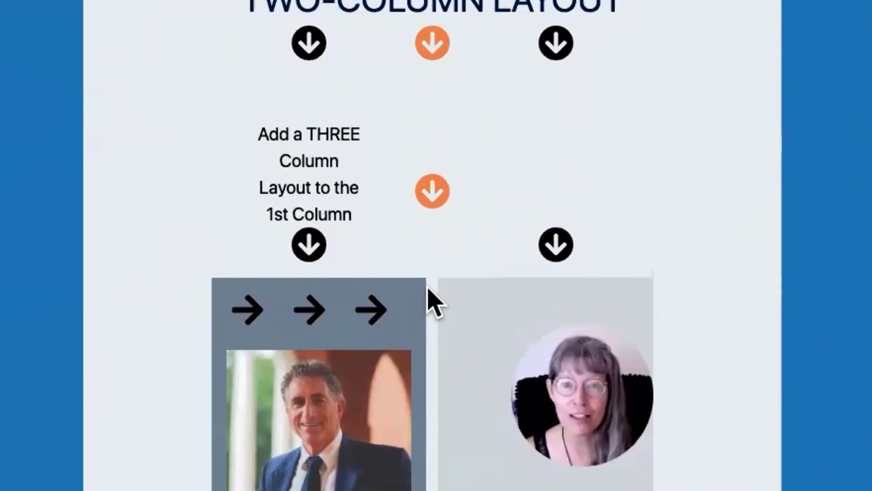
pyautogui.click(393, 324)
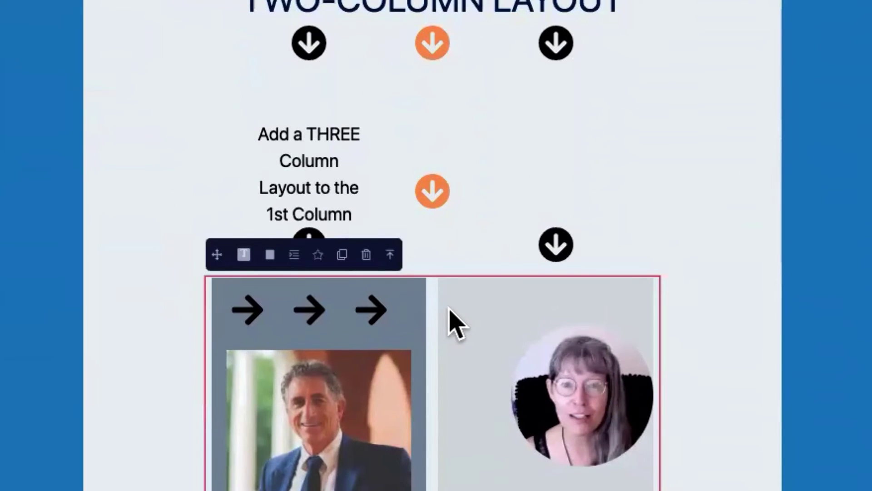
# Step: Select the 'Add a THREE Column Layout' note text
pyautogui.scroll(12, 450, 323)
pyautogui.scroll(-20, 449, 307)
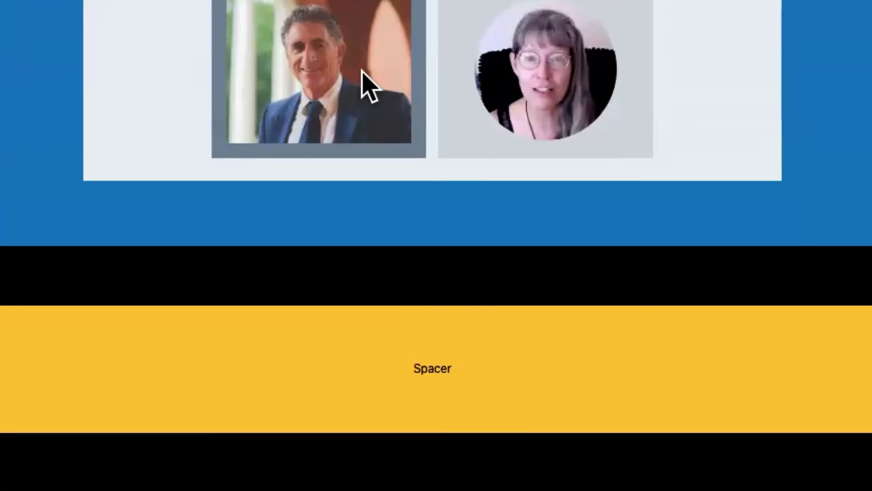
pyautogui.scroll(18, 468, 156)
pyautogui.scroll(-9, 473, 150)
pyautogui.scroll(-1, 474, 156)
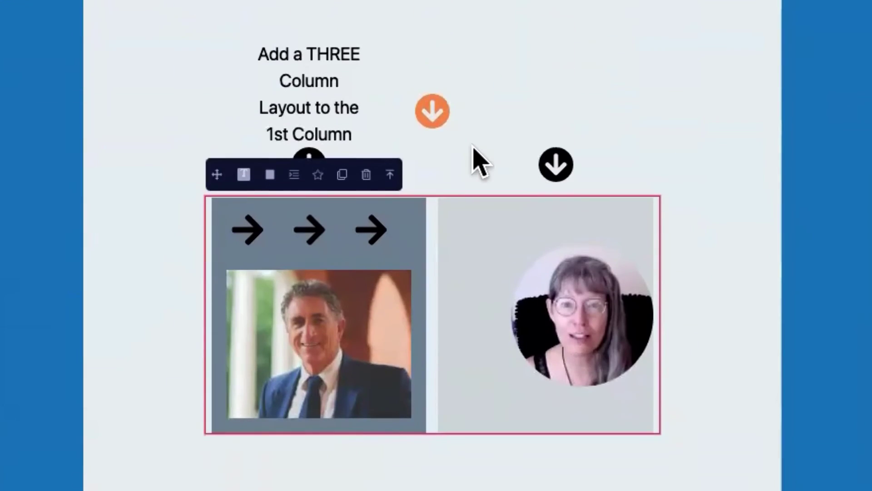
pyautogui.click(321, 82)
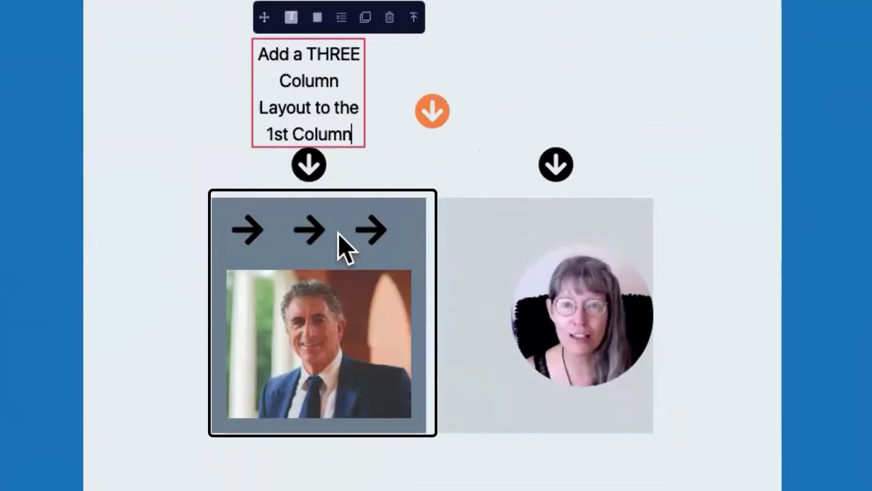
# Step: Select the row of three arrows via the middle arrow's parents and show the Layout elements
pyautogui.click(313, 232)
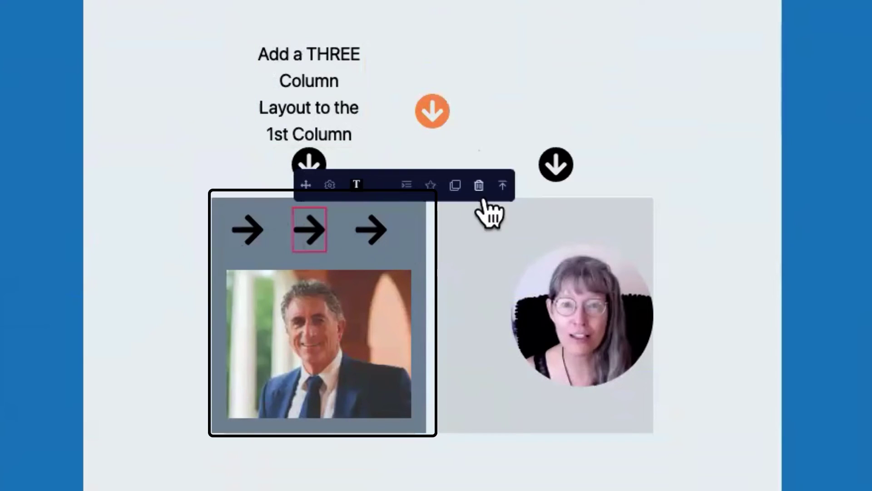
pyautogui.click(502, 185)
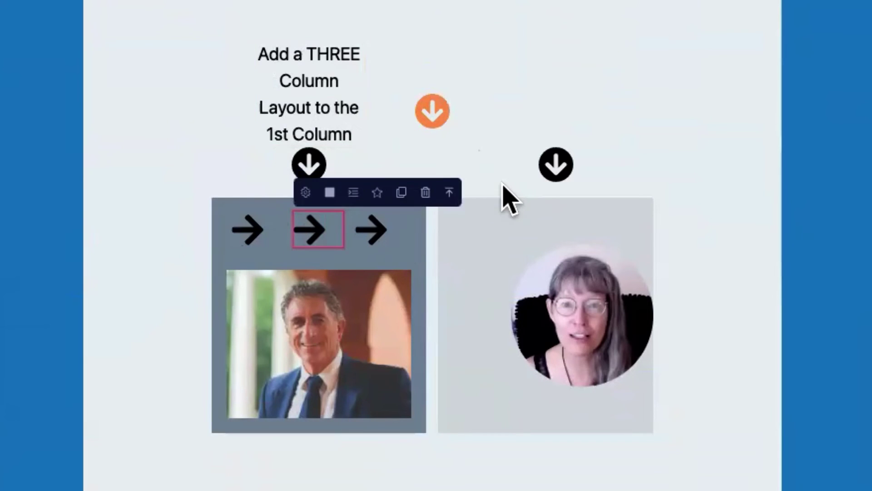
pyautogui.click(449, 193)
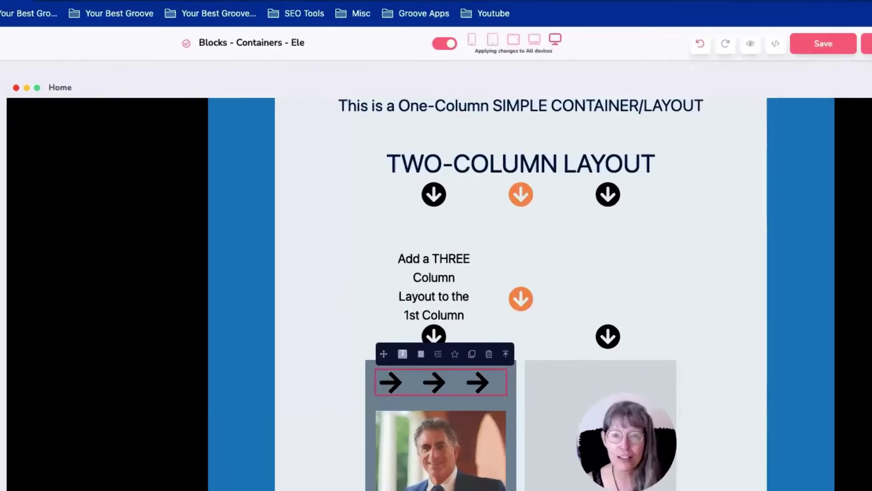
pyautogui.click(6, 82)
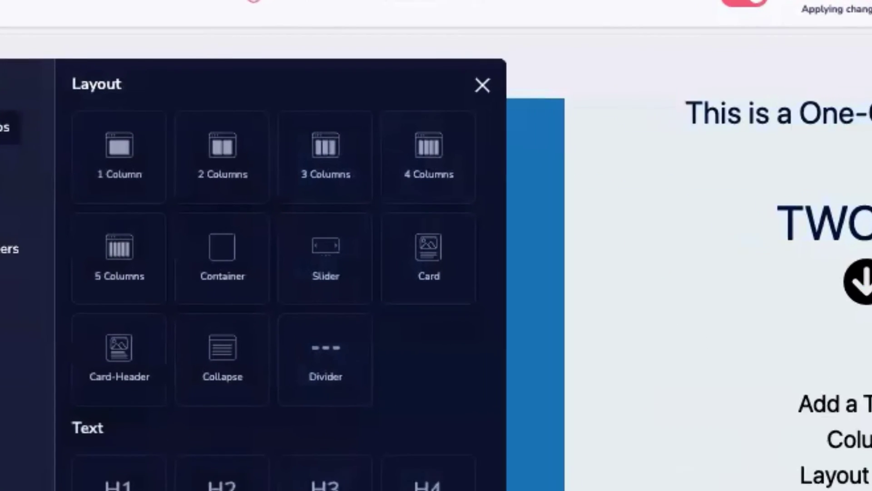
# Step: Drop a 3 Columns layout into the first column and a 5 Columns layout inside its first column
pyautogui.moveTo(312, 166); pyautogui.dragTo(597, 400)
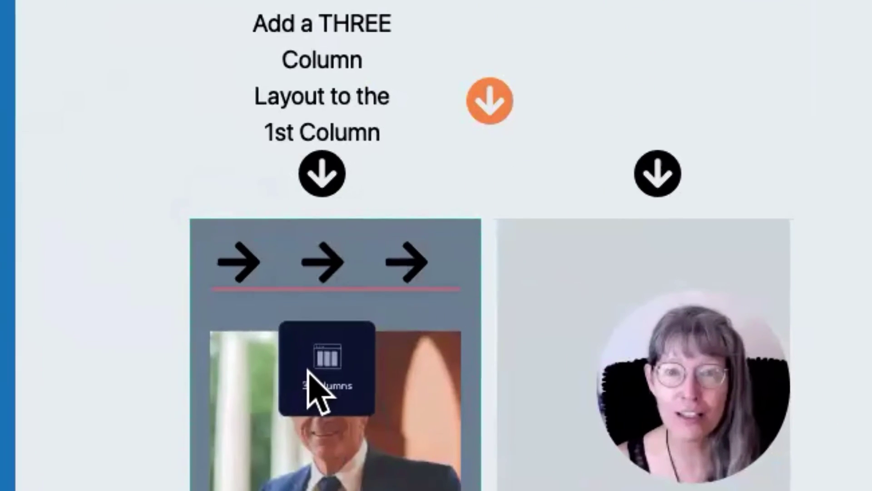
pyautogui.moveTo(308, 372); pyautogui.dragTo(308, 371)
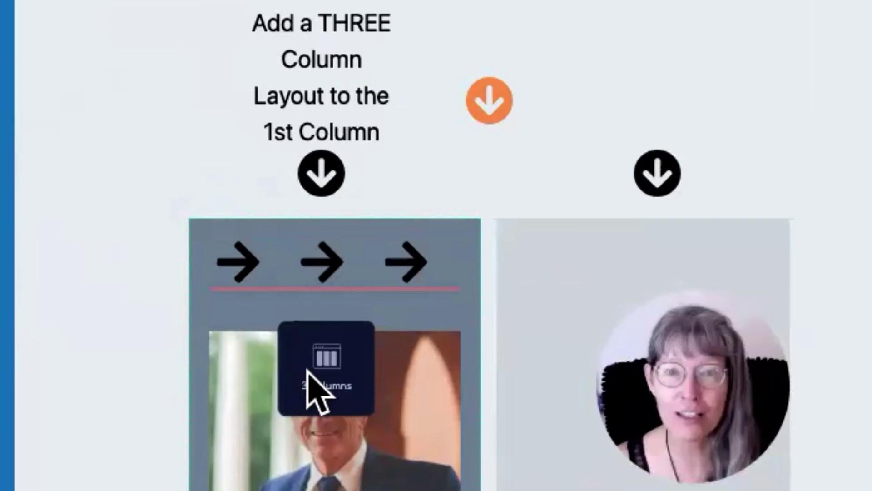
pyautogui.moveTo(307, 370); pyautogui.dragTo(306, 376)
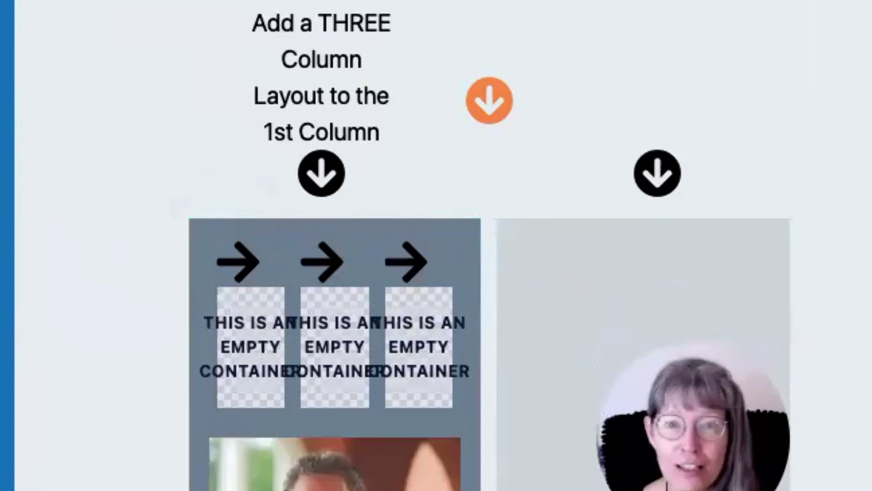
pyautogui.moveTo(18, 272); pyautogui.dragTo(256, 347)
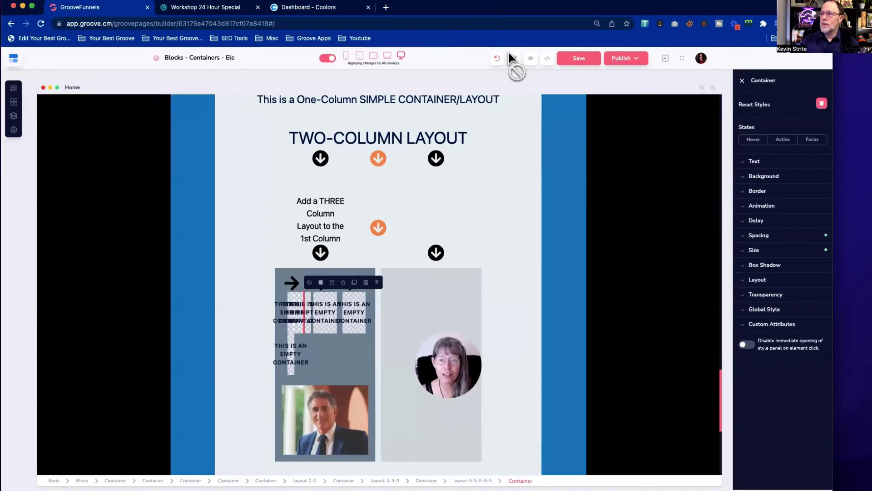
# Step: Undo both column-layout insertions and select the orange arrow icon
pyautogui.click(496, 63)
pyautogui.click(496, 63)
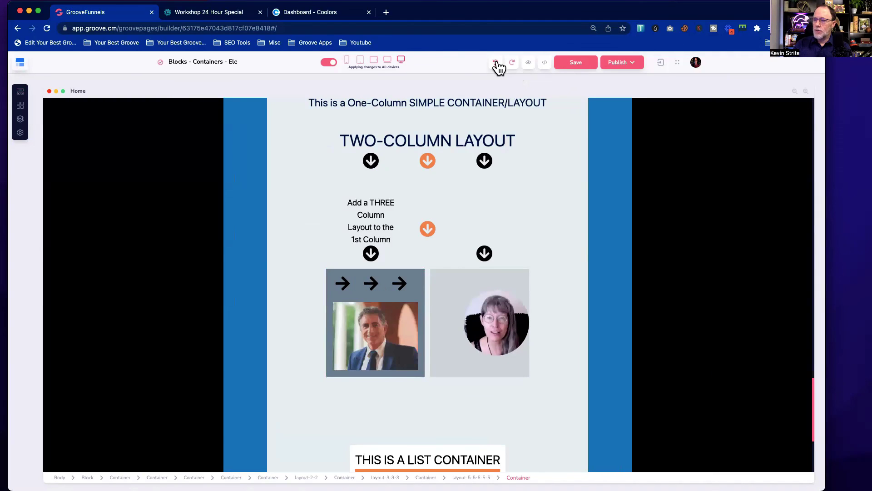
pyautogui.click(428, 229)
pyautogui.scroll(2, 428, 236)
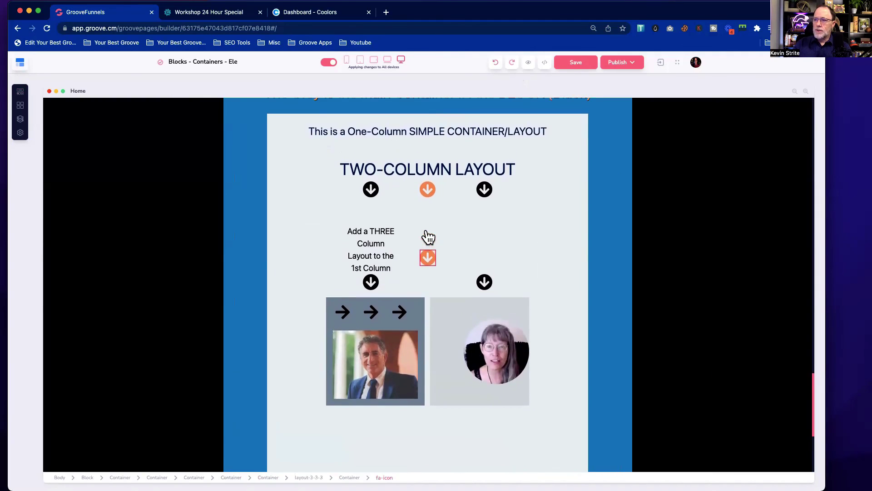